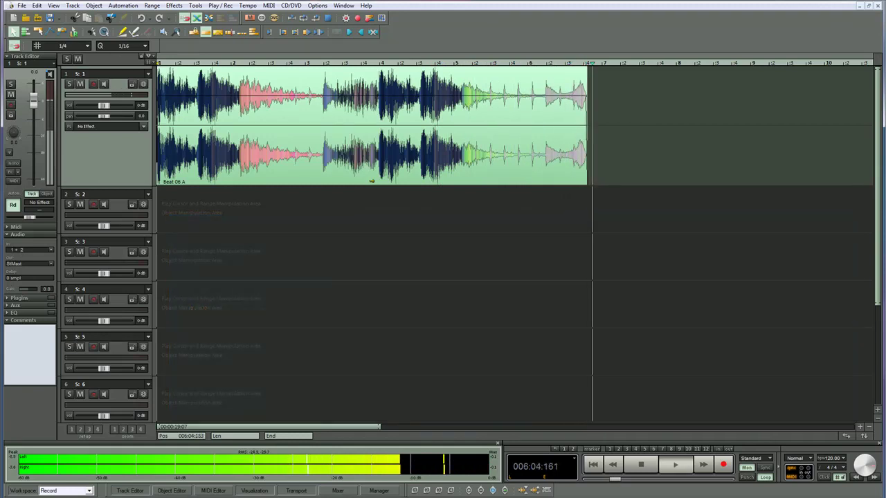
Step: Stop the drum groove playback so the position returns to 001:01:000
{"action": "key", "text": "space"}
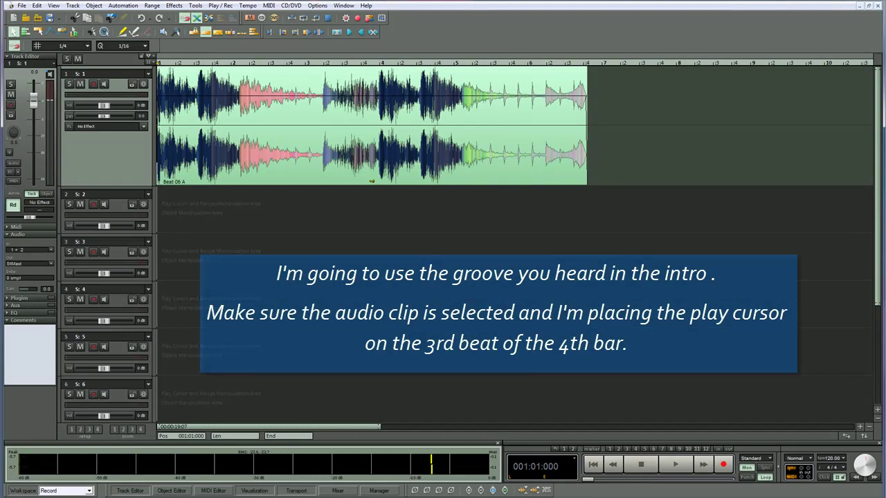
Step: Split the Beat 06 A drum clip into two objects at bar 4 beat 3
{"action": "left_click", "coordinate": [408, 167]}
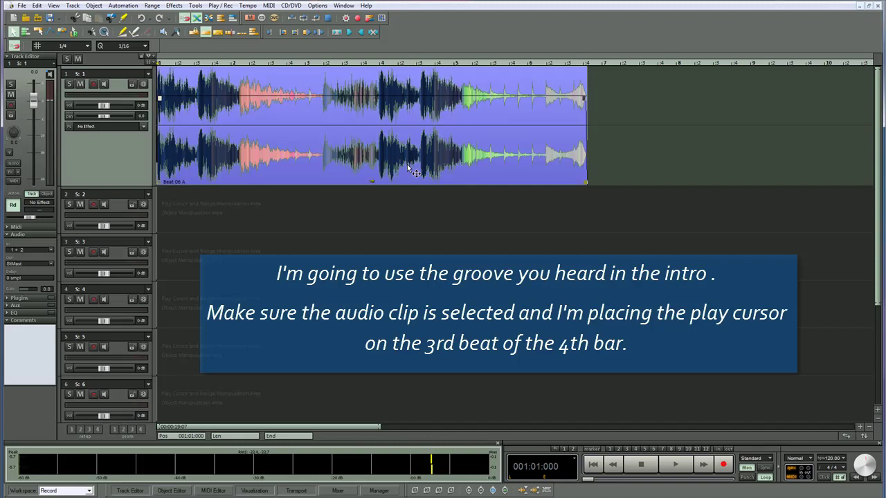
{"action": "left_click", "coordinate": [418, 87]}
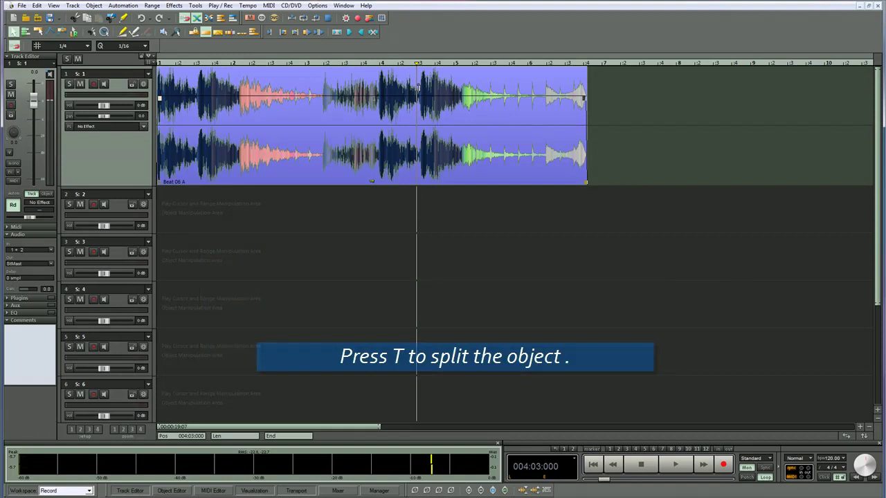
{"action": "key", "text": "t"}
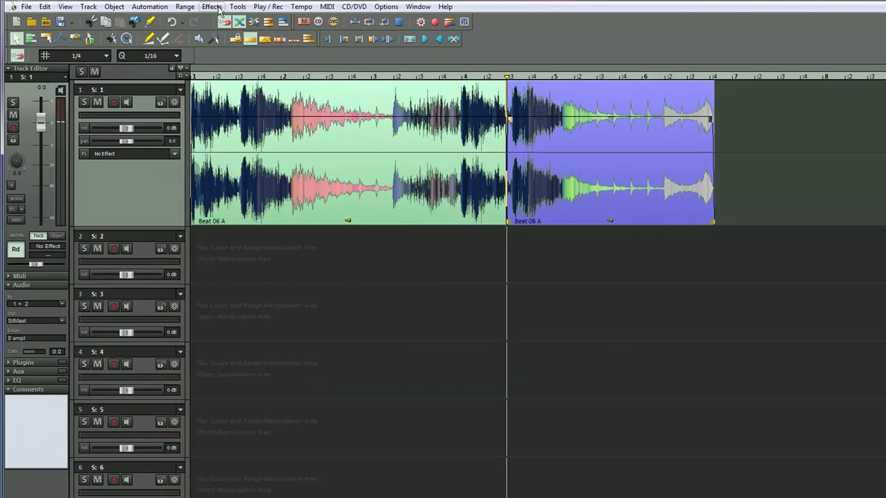
Step: Open the right clip part in Effects > Time / Pitch > Elastic Audio (Realtime)
{"action": "left_click", "coordinate": [178, 7]}
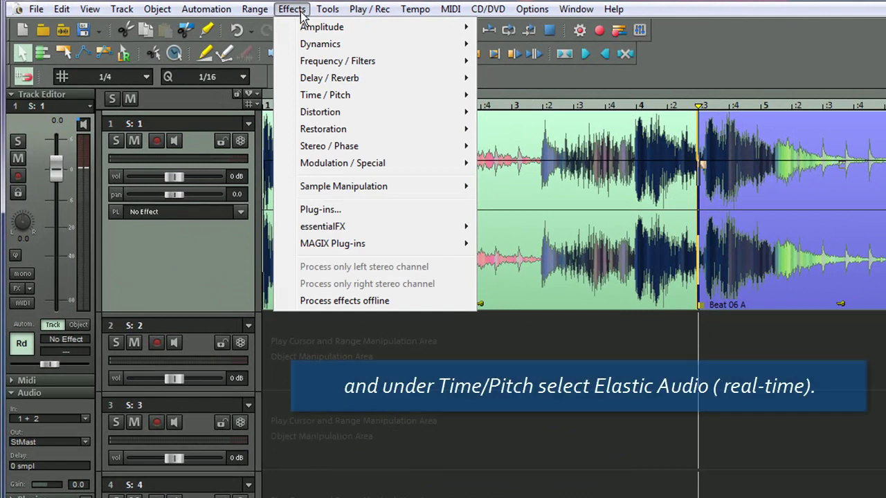
{"action": "mouse_move", "coordinate": [325, 95]}
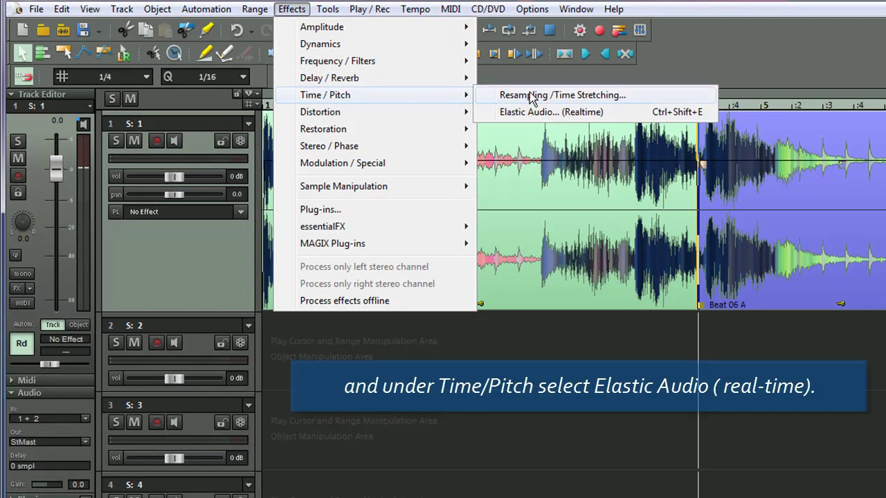
{"action": "left_click", "coordinate": [522, 112]}
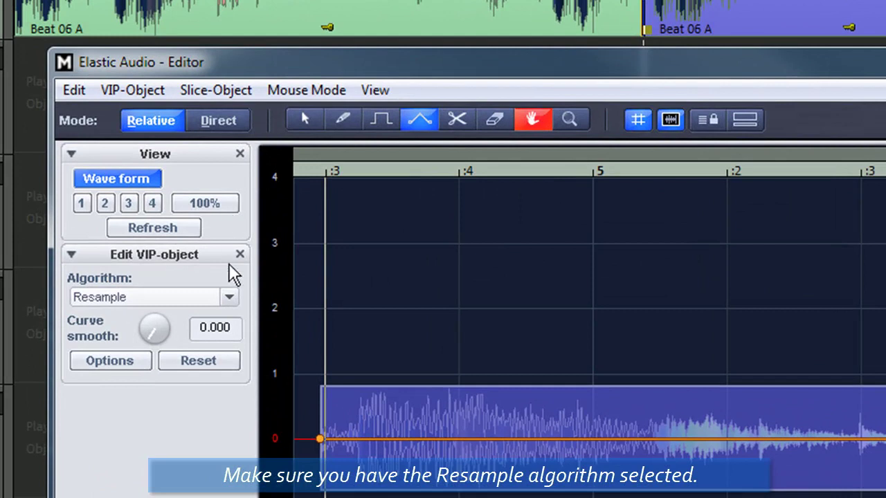
Step: Keep the Resample algorithm and switch to Direct mode for absolute pitch-curve editing
{"action": "left_click", "coordinate": [230, 298]}
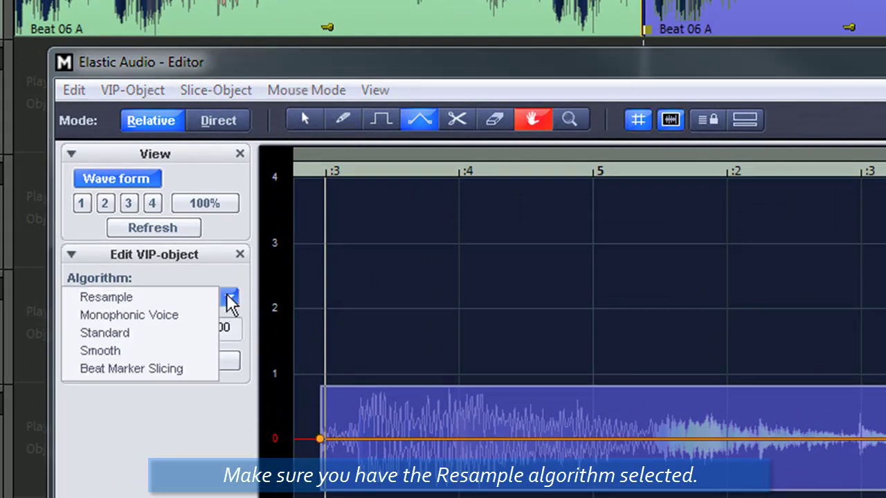
{"action": "left_click", "coordinate": [164, 303]}
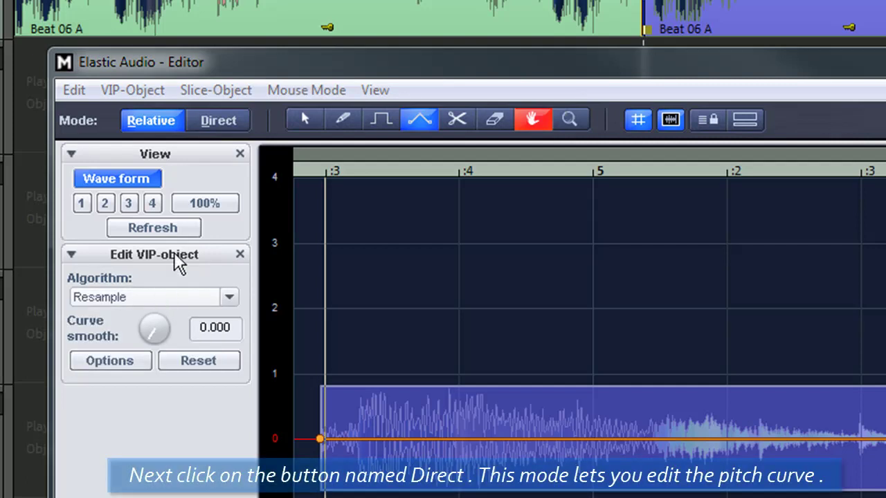
{"action": "left_click", "coordinate": [227, 127]}
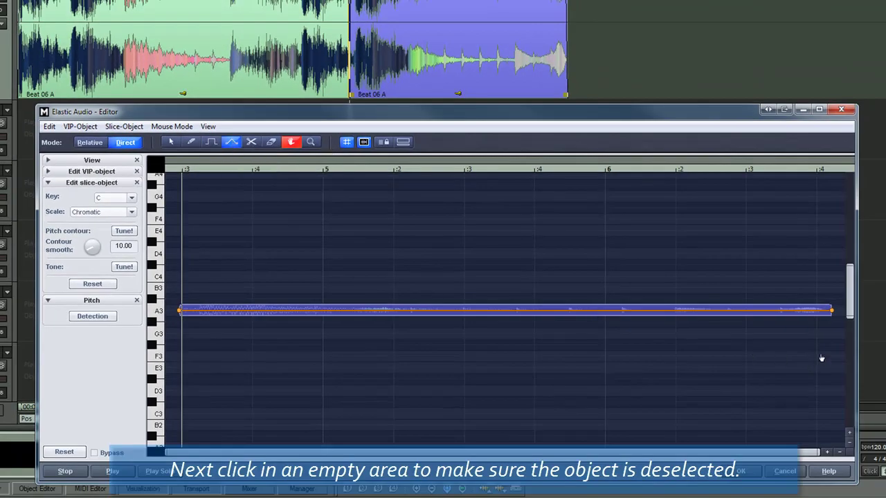
Step: Bend the pitch curve down to about C1 at the end, keeping the start flat
{"action": "left_click_drag", "start_coordinate": [851, 298], "coordinate": [852, 319]}
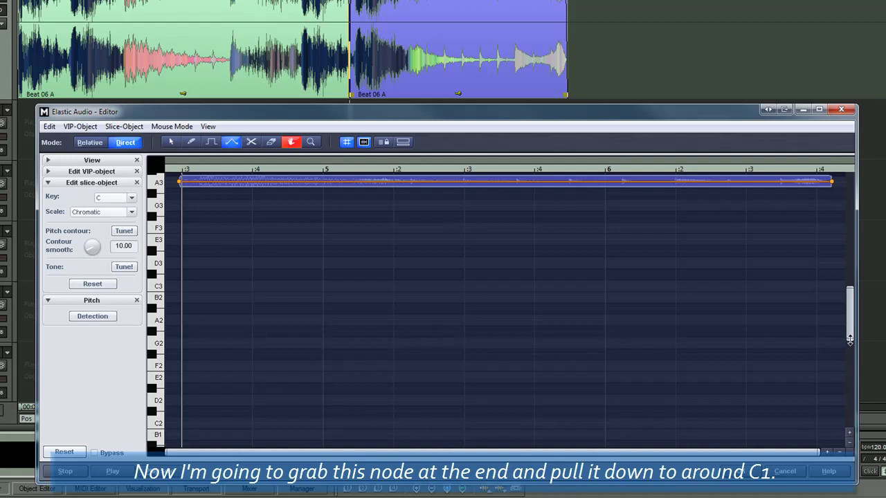
{"action": "left_click_drag", "start_coordinate": [851, 340], "coordinate": [852, 368]}
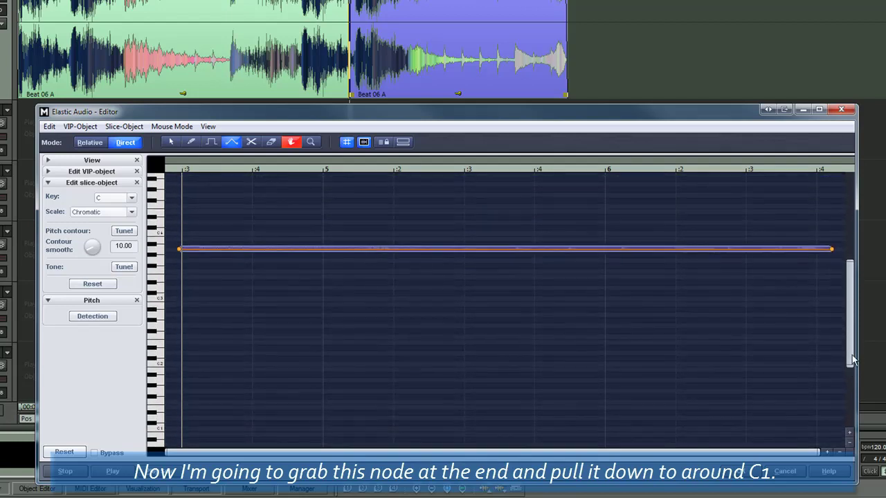
{"action": "mouse_move", "coordinate": [832, 249]}
{"action": "left_click_drag", "start_coordinate": [833, 260], "coordinate": [826, 431]}
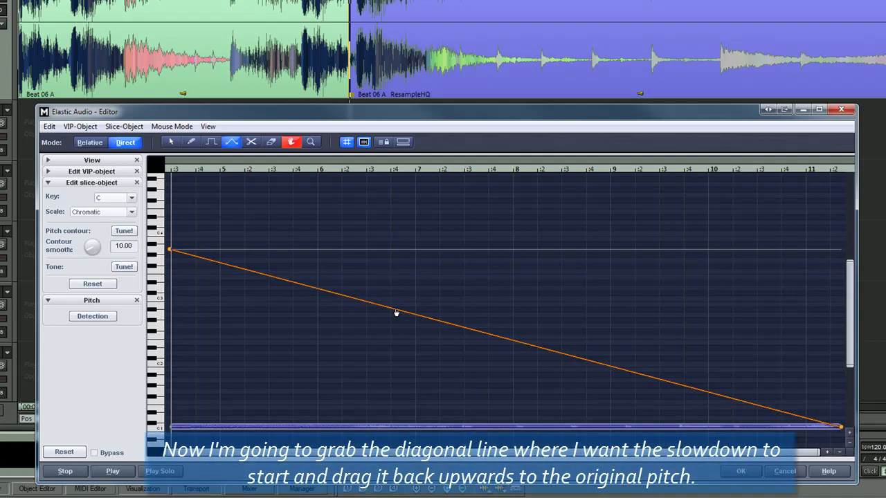
{"action": "left_click_drag", "start_coordinate": [396, 313], "coordinate": [400, 252]}
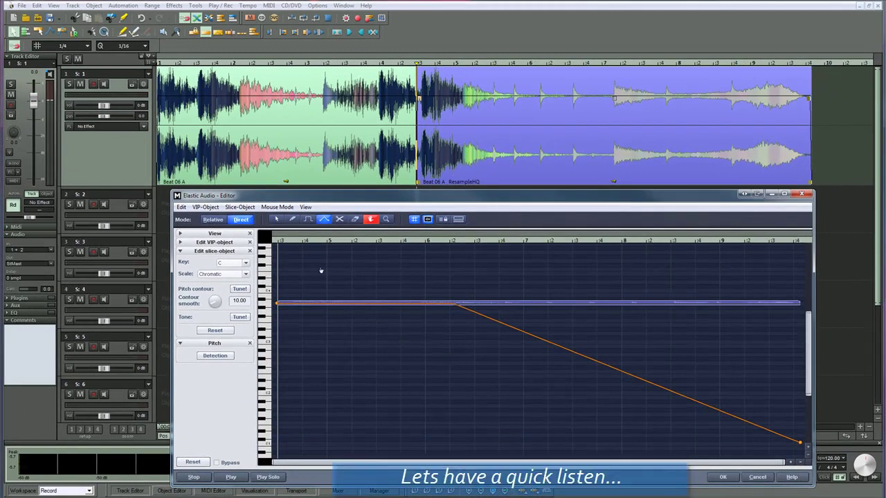
{"action": "left_click", "coordinate": [191, 115]}
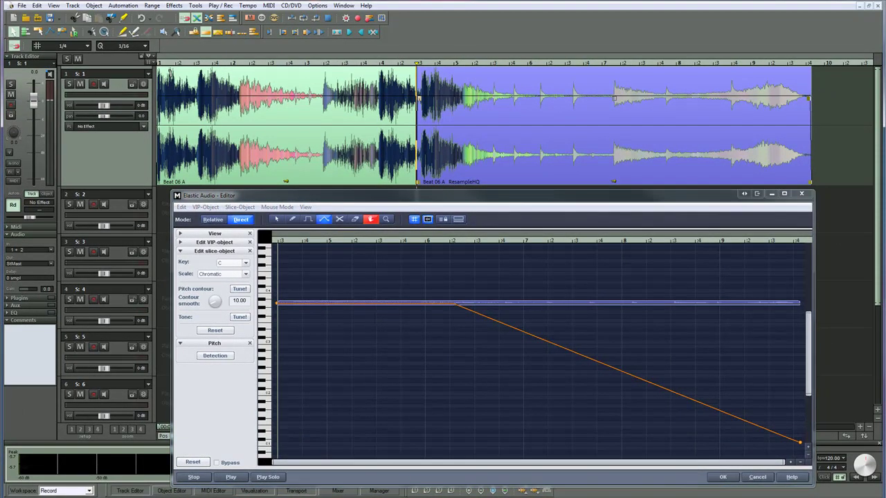
{"action": "key", "text": "space"}
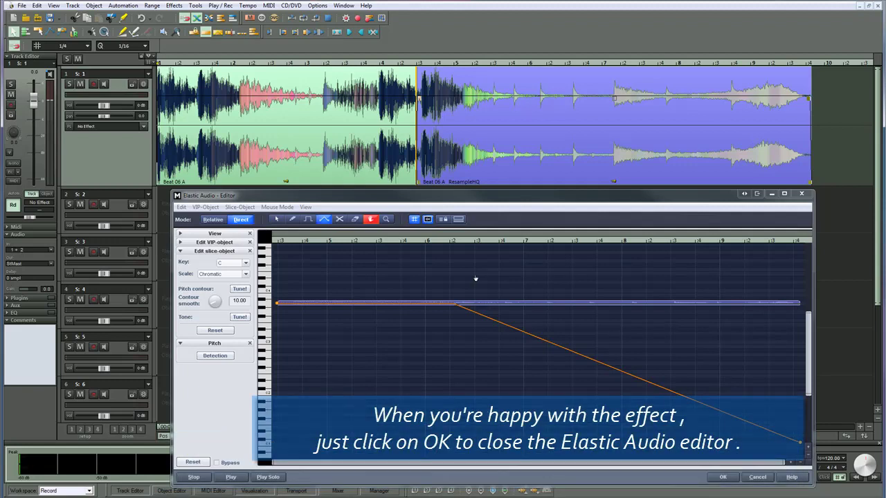
Step: Confirm the Elastic Audio Editor with OK to keep the tape-stop curve
{"action": "left_click", "coordinate": [720, 477]}
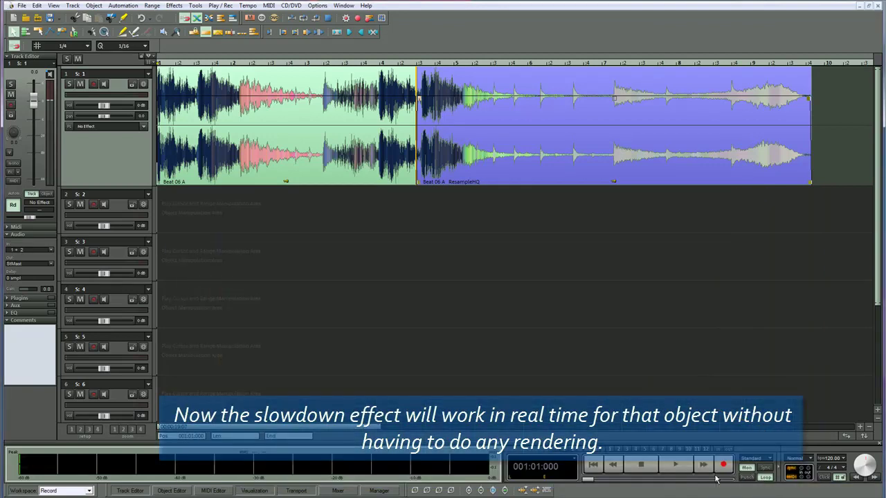